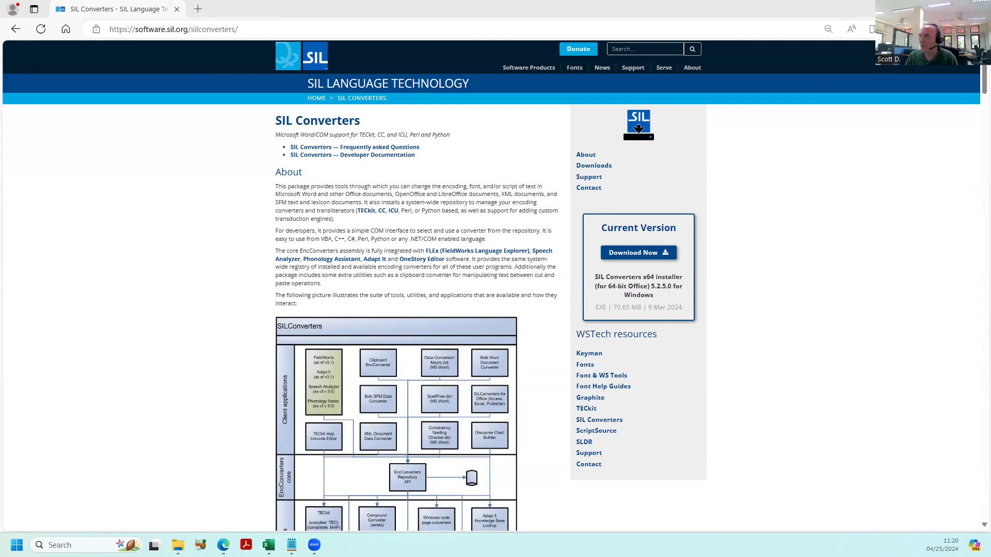
- Switch to the Lahu cognate count workbook in Excel, testing Cambria on cell B2 before setting its font to SILDoulosIPA
key(alt+Tab)
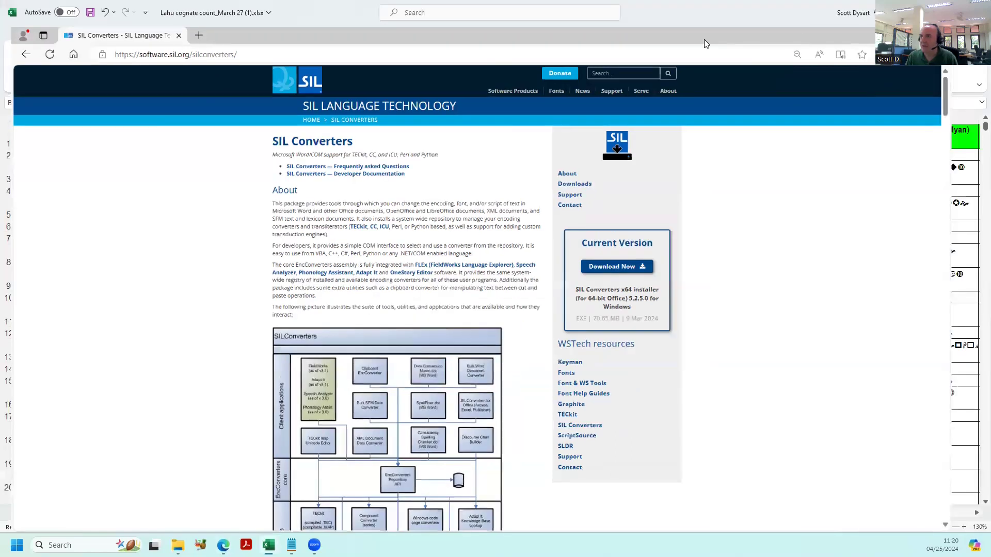
click(350, 34)
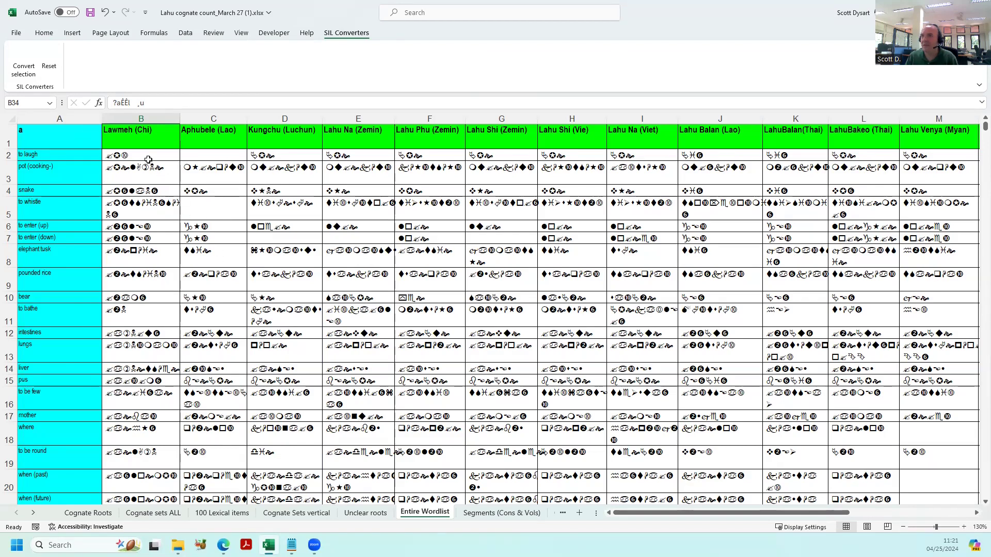
click(50, 34)
click(136, 155)
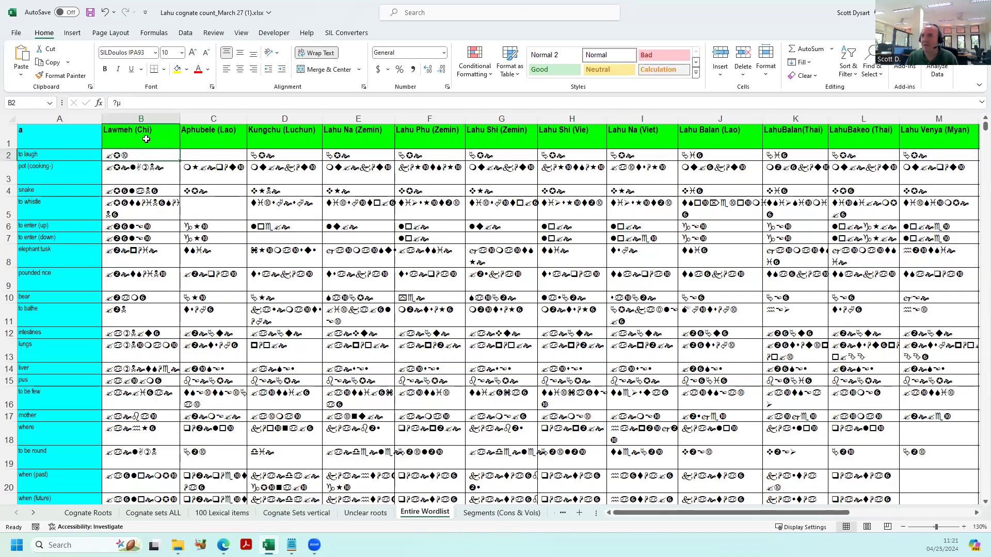
click(155, 52)
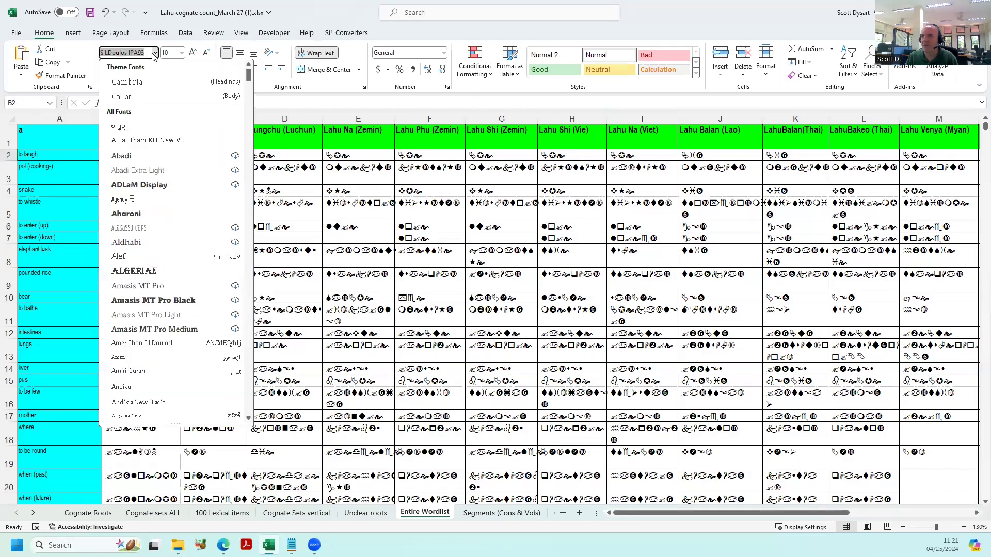
click(142, 86)
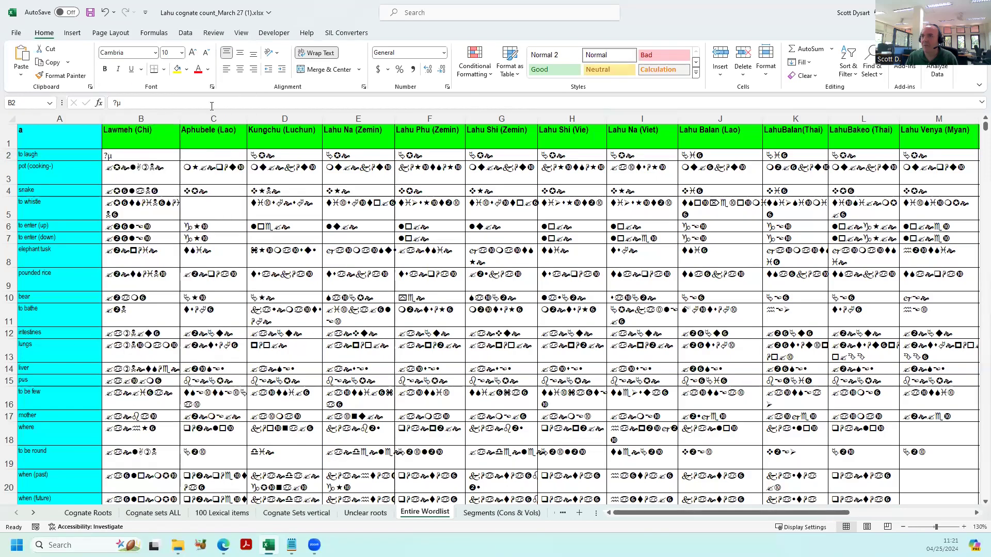
click(155, 53)
text(SILDoulosIPA)
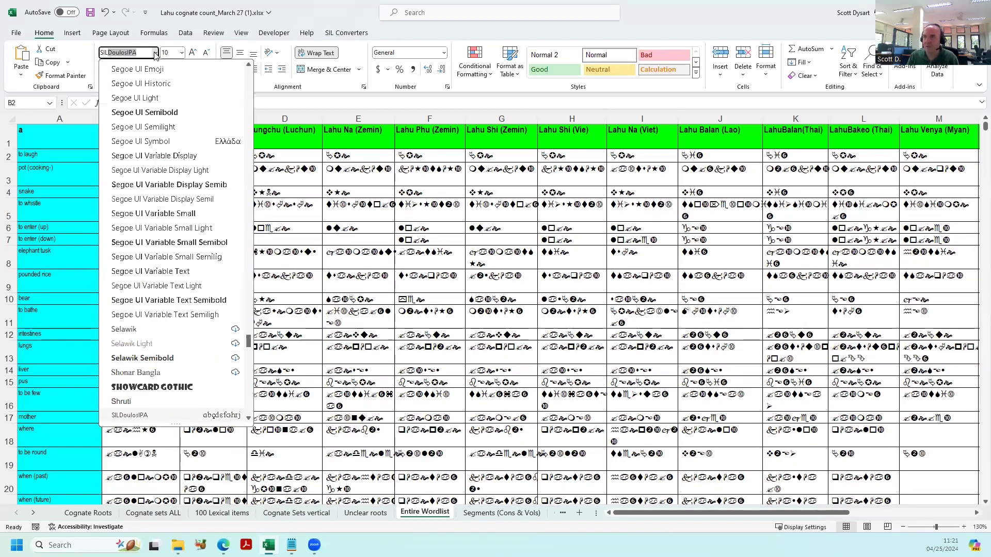
key(Return)
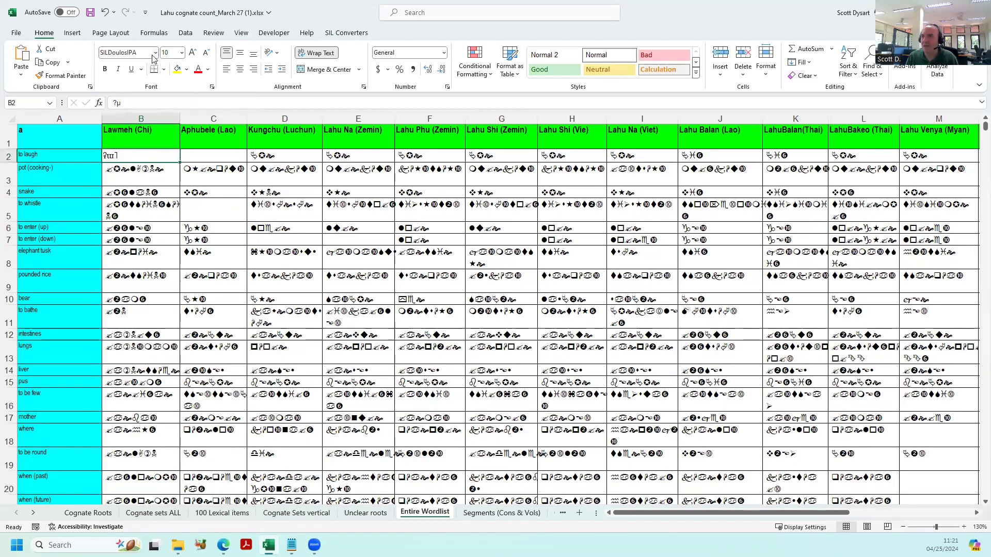
click(149, 170)
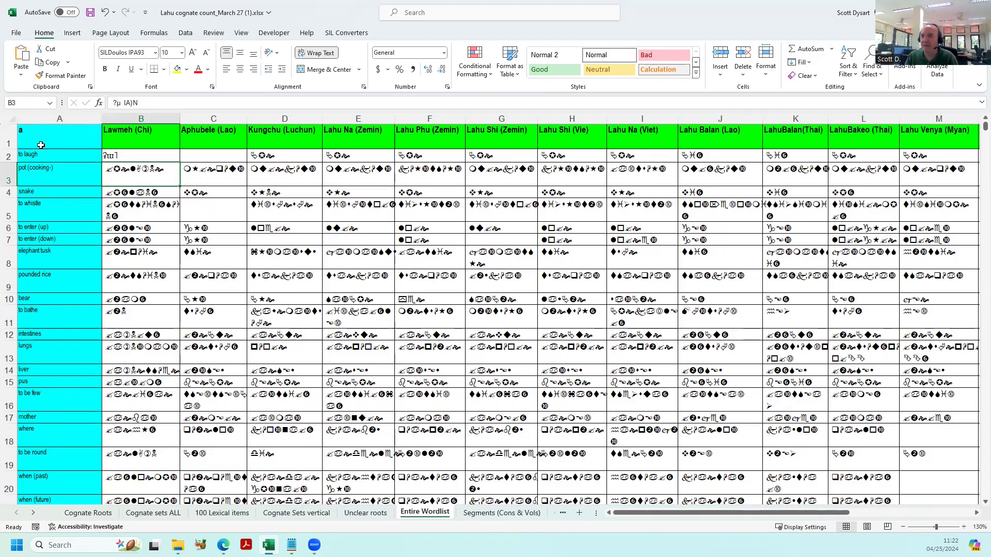
- Convert all of column A, the English glosses, with the Windows1252<>Unicode converter, replacing every match
click(42, 120)
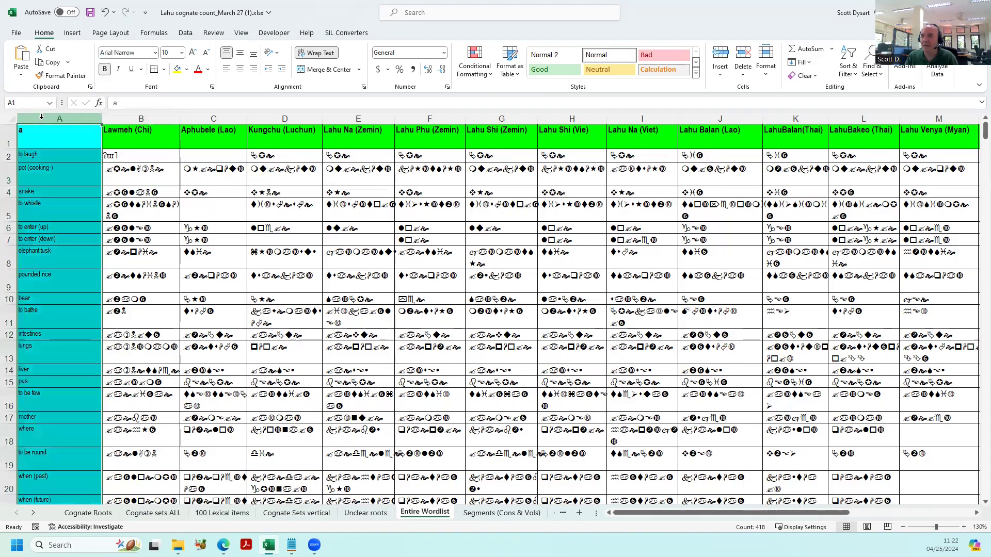
click(343, 34)
click(24, 73)
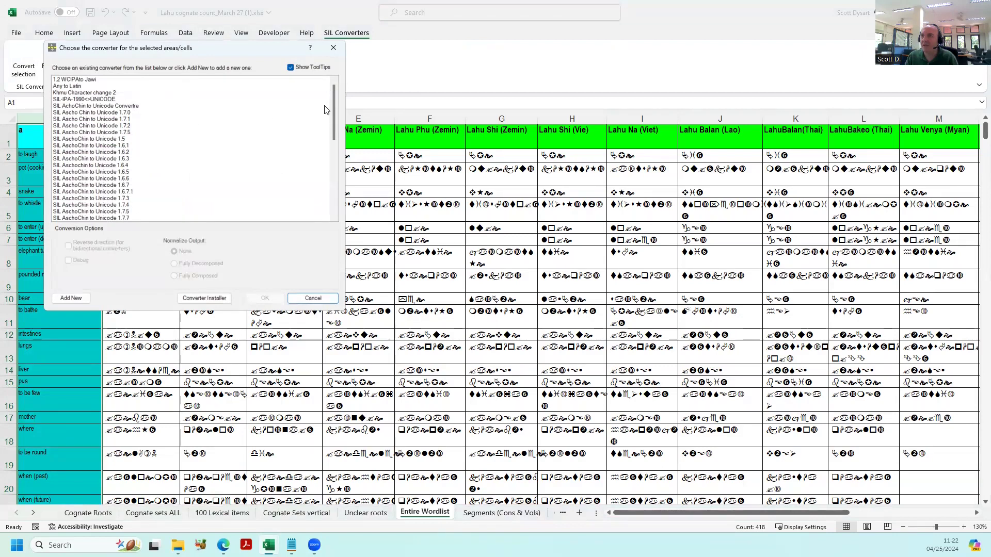
drag(334, 97, 307, 211)
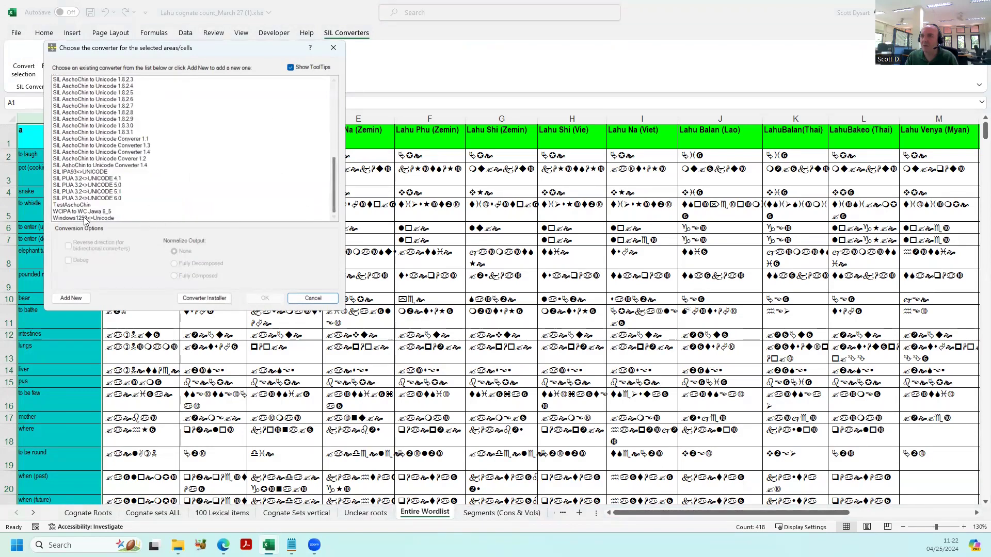
click(83, 218)
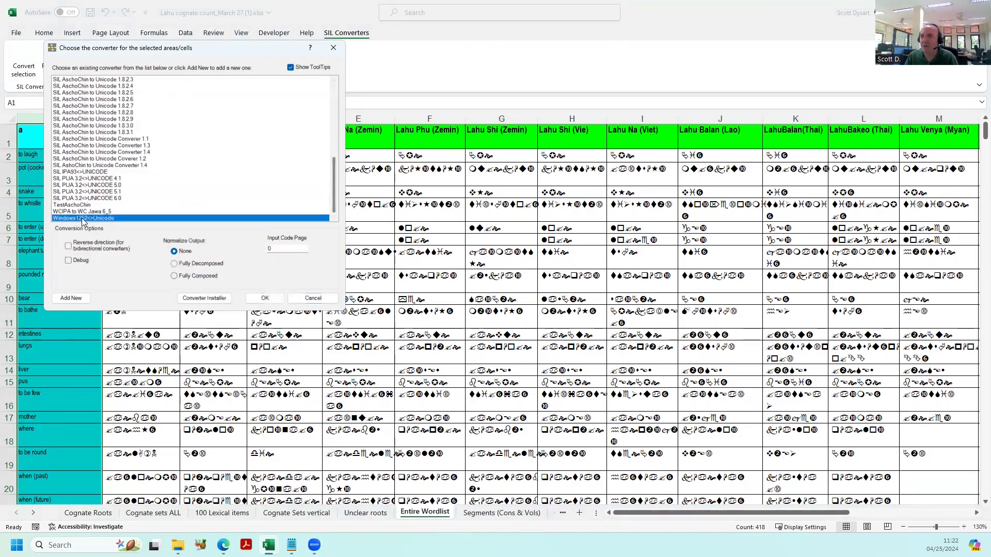
click(263, 299)
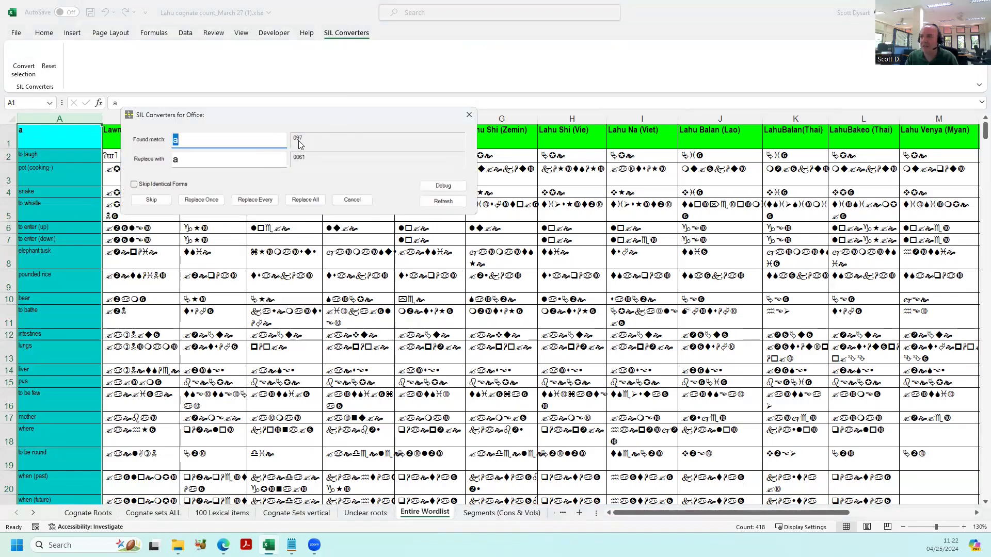
click(307, 200)
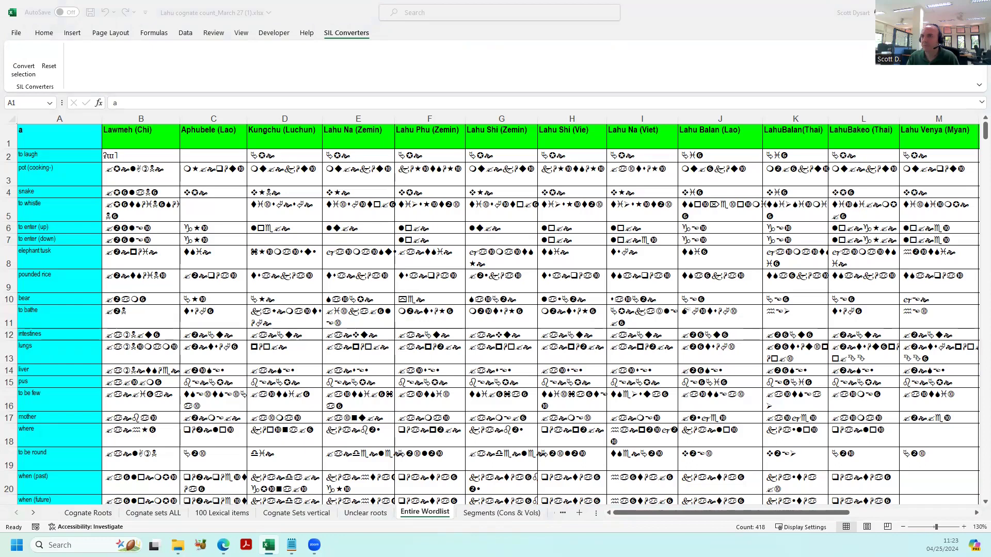
click(224, 10)
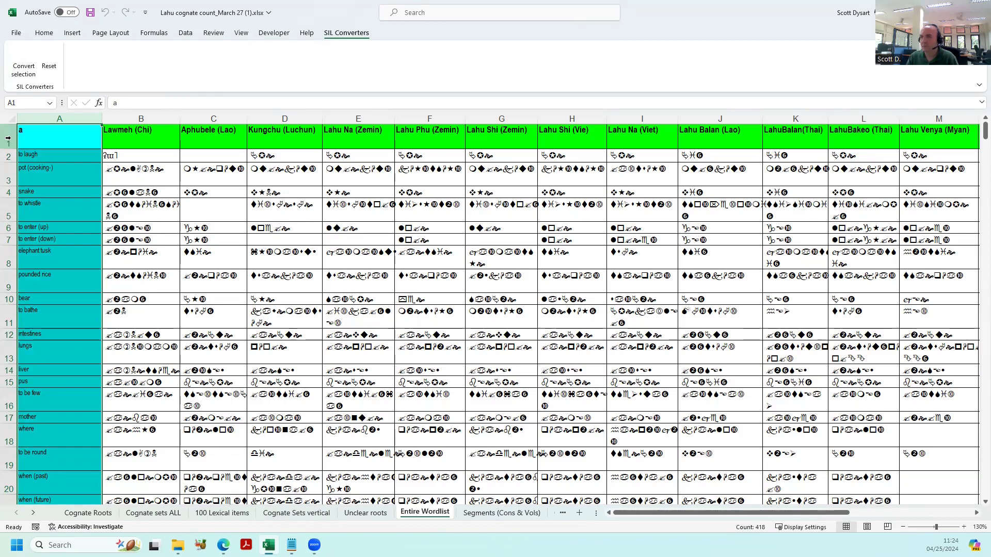
- Convert header row 1 with the Windows1252<>Unicode converter, replacing all matches
click(8, 138)
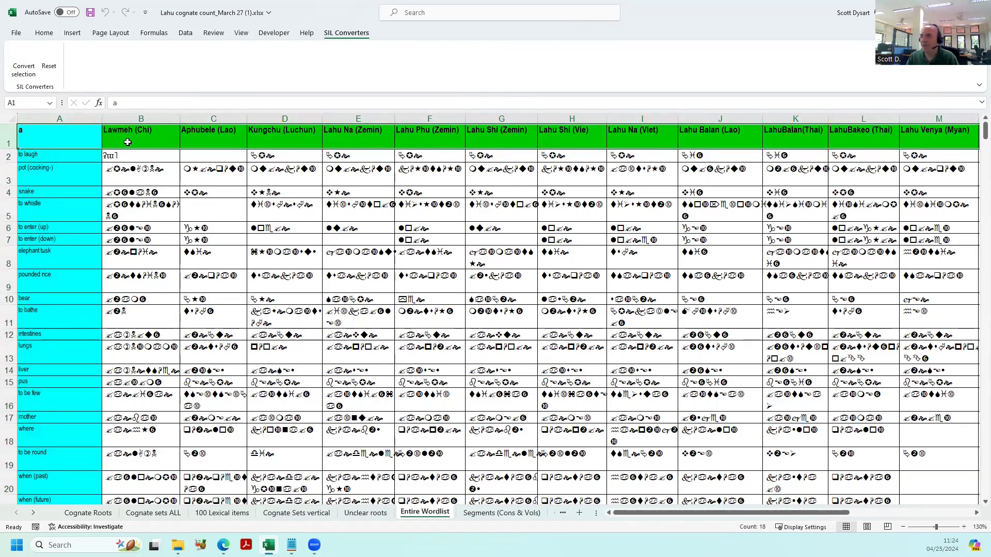
click(23, 75)
scroll(166, 143, down, 12)
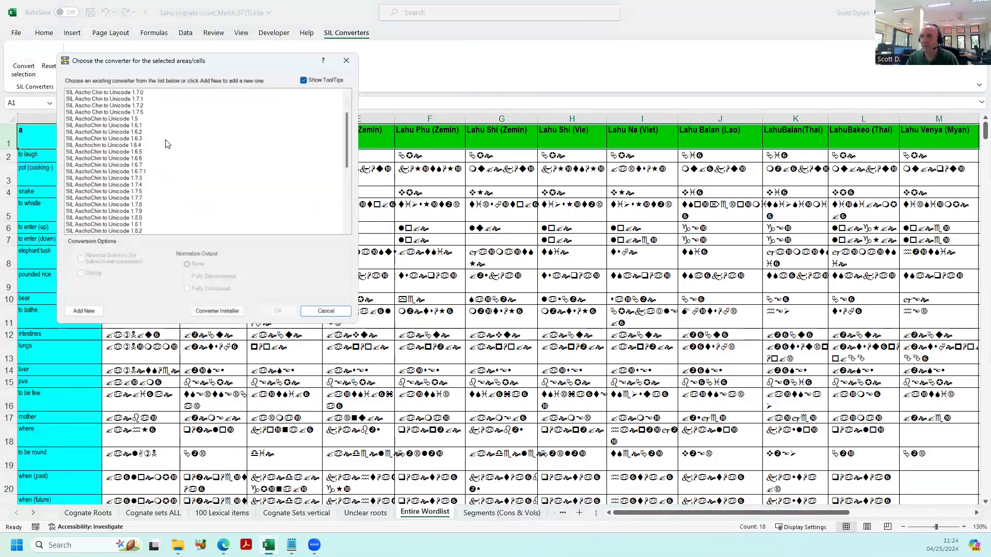
click(110, 231)
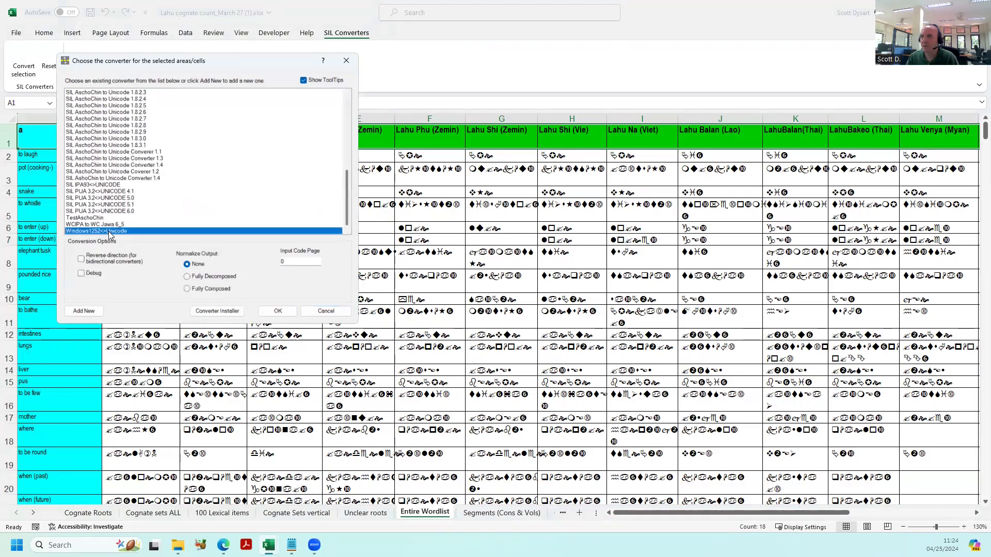
click(277, 312)
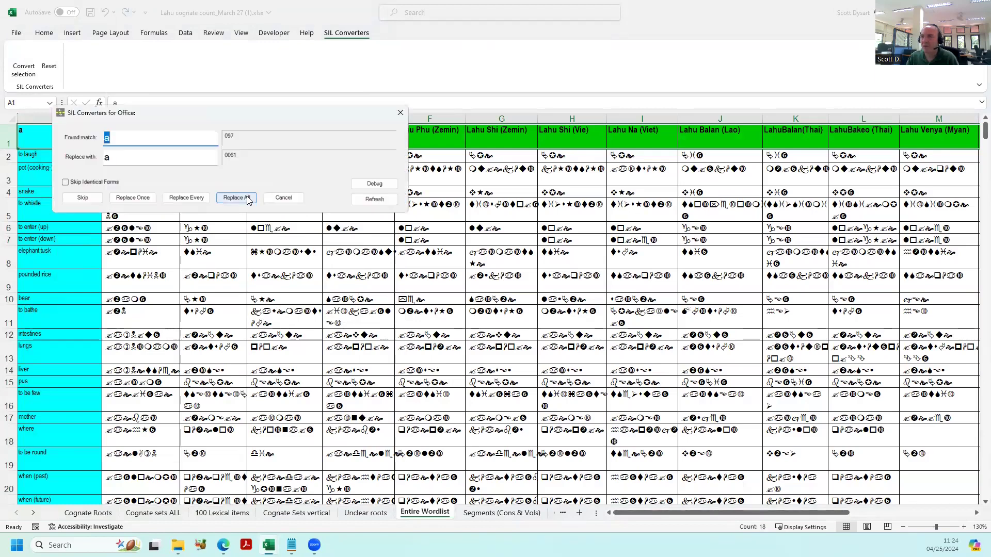
click(253, 200)
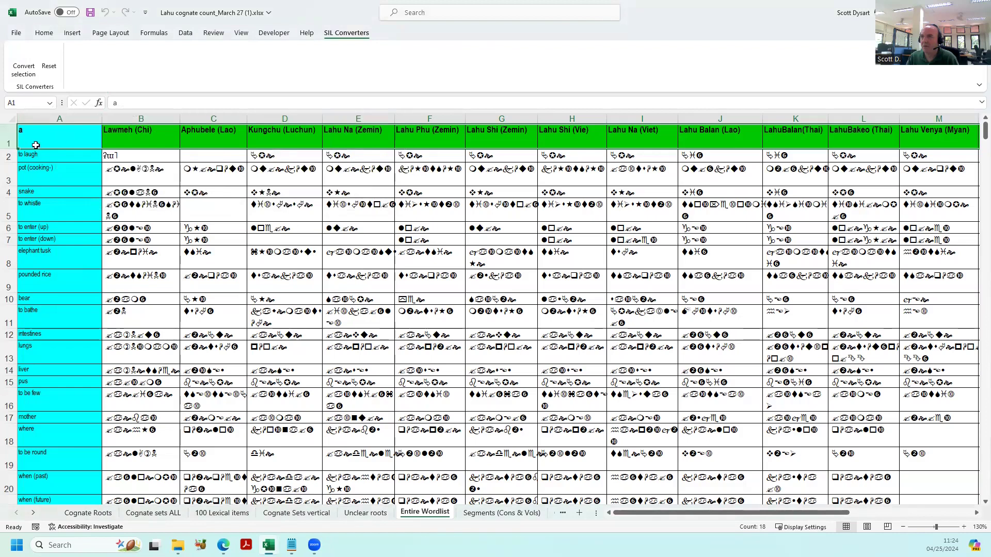
- Set the font of the whole transcription range, B2 through R418, to SILDoulosIPA
click(121, 152)
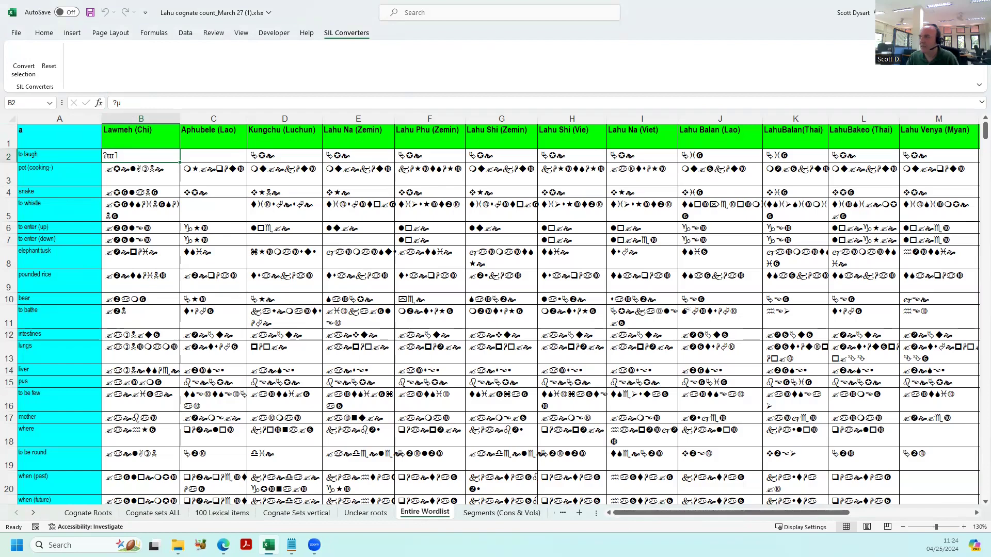
drag(983, 133, 976, 184)
drag(975, 257, 975, 422)
drag(975, 480, 975, 497)
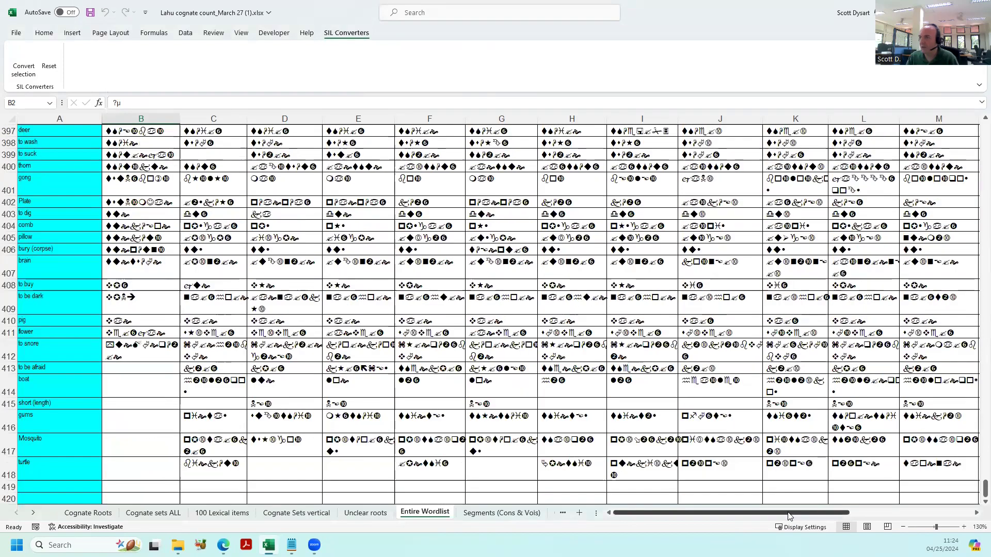
drag(789, 517, 935, 514)
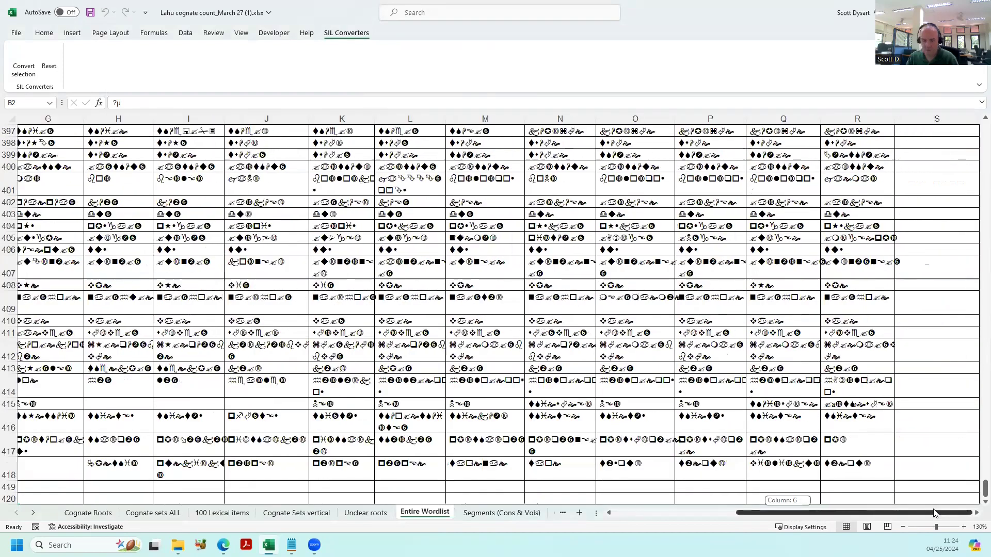
shift+click(872, 472)
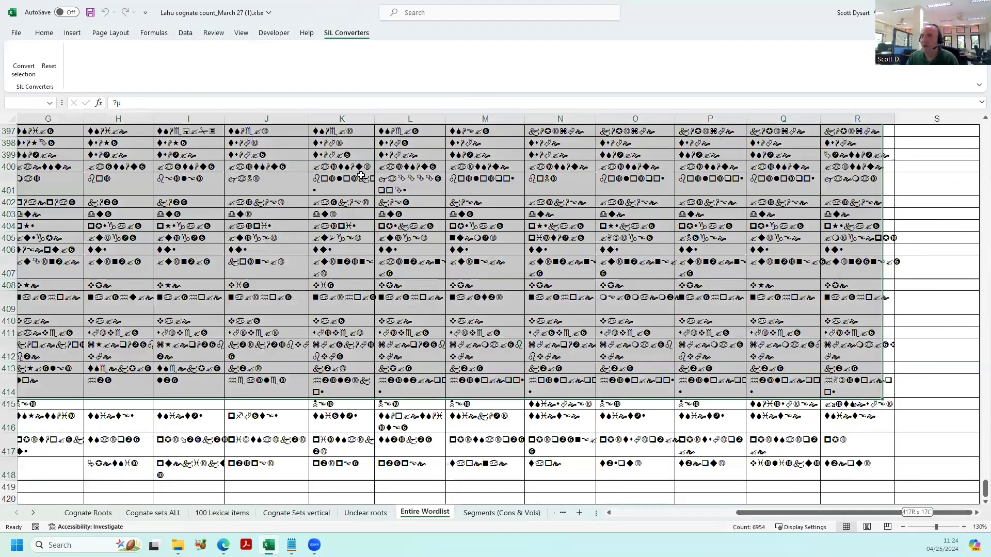
click(45, 33)
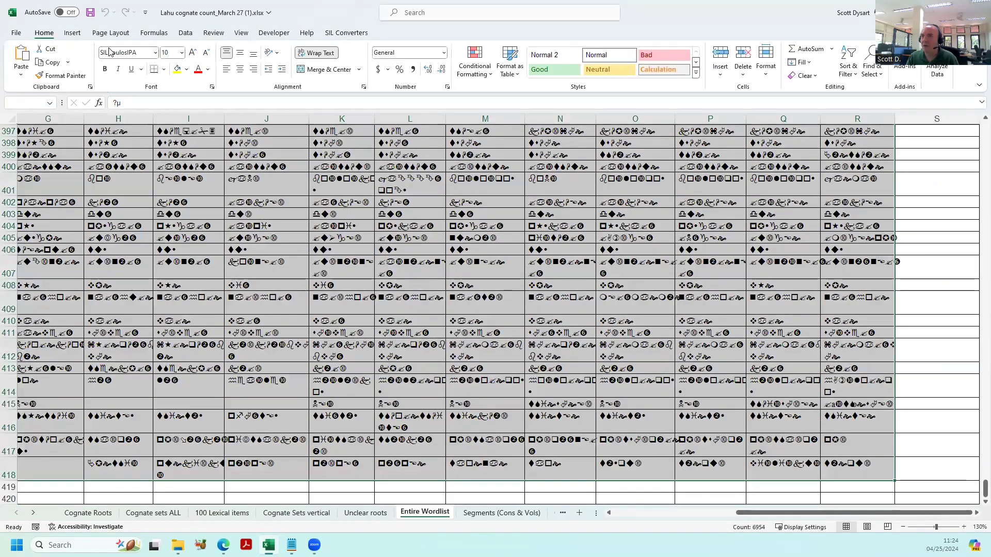
click(149, 53)
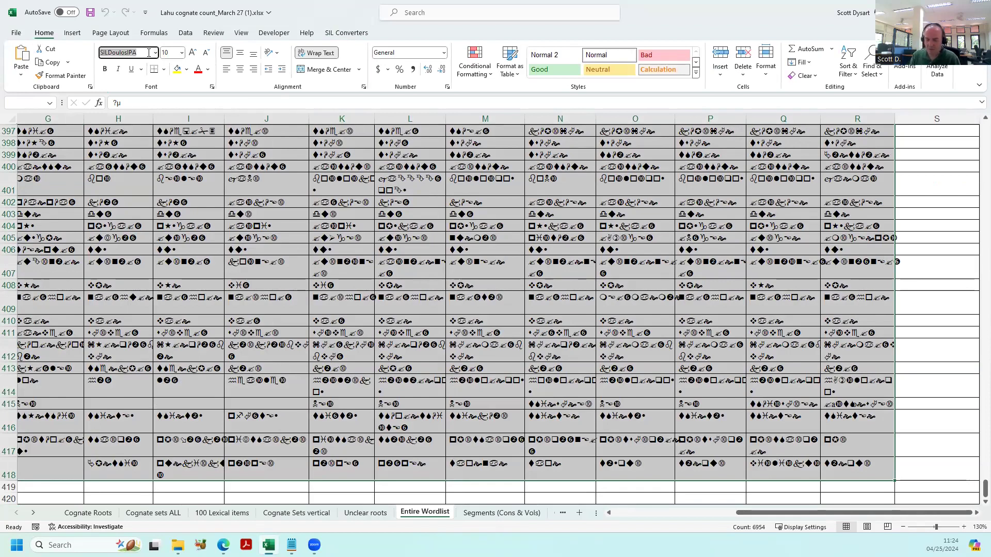
text(D)
key(BackSpace)
text(SI)
key(Return)
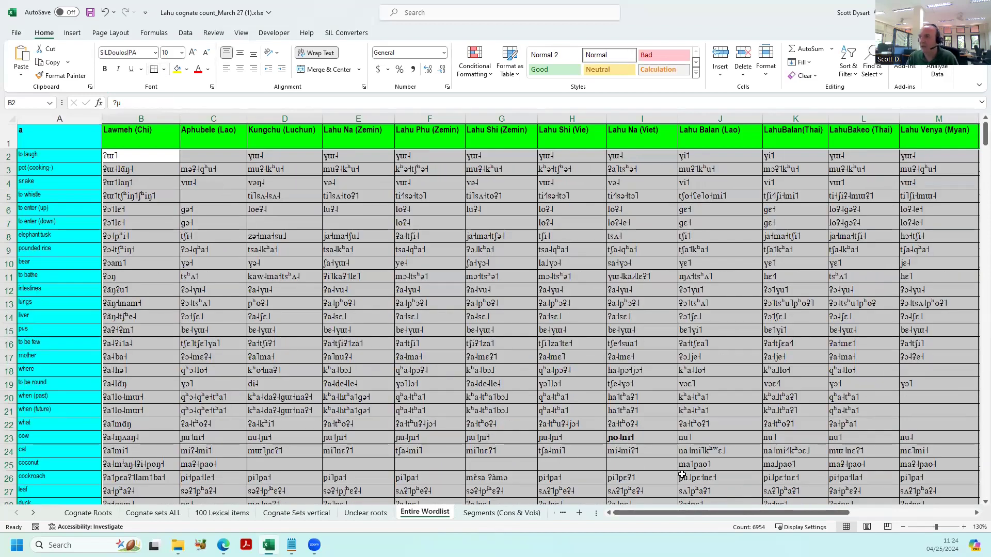
- Convert the selected transcriptions B2:R418 with the SIL IPA93<>UNICODE converter, replacing all matches, and save the workbook
drag(722, 513, 877, 511)
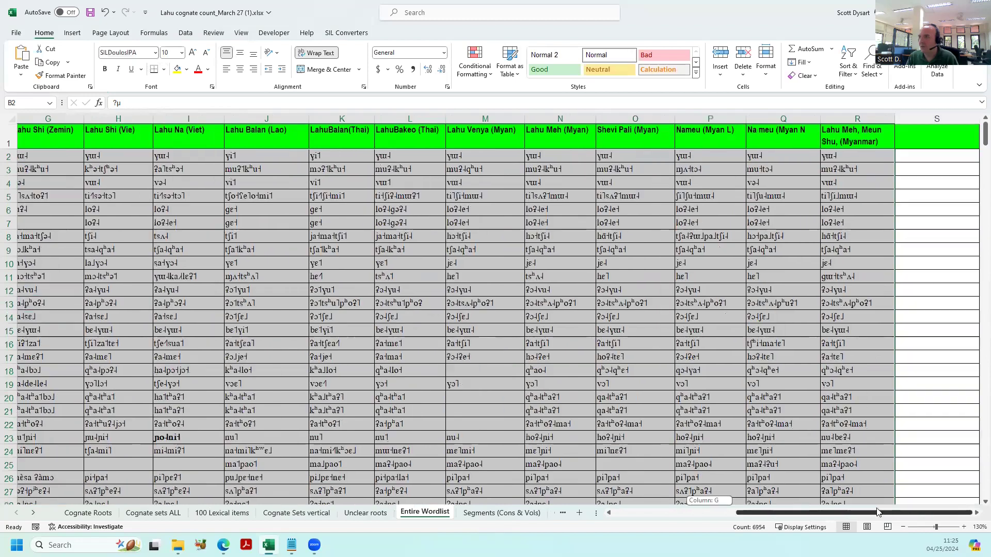
drag(984, 135, 975, 170)
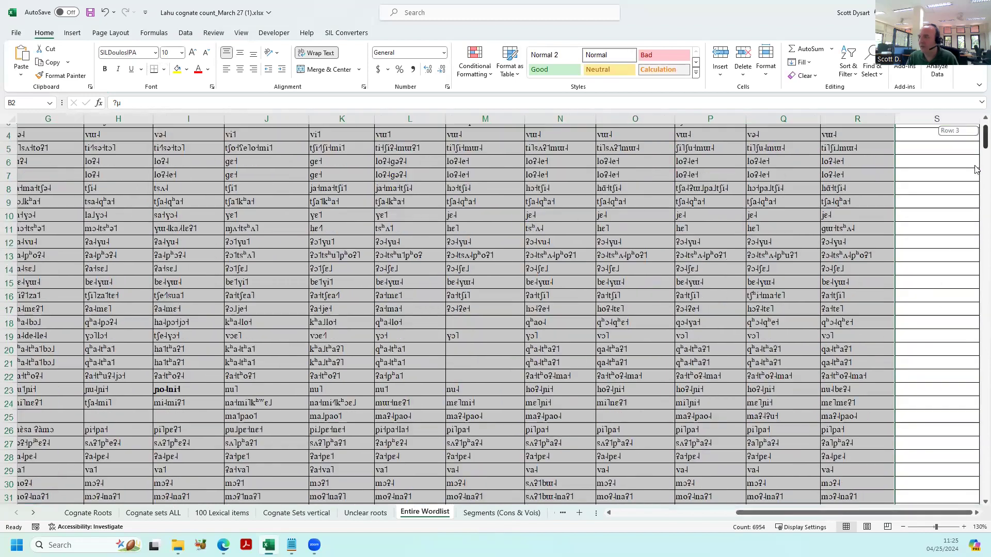
drag(975, 241, 977, 493)
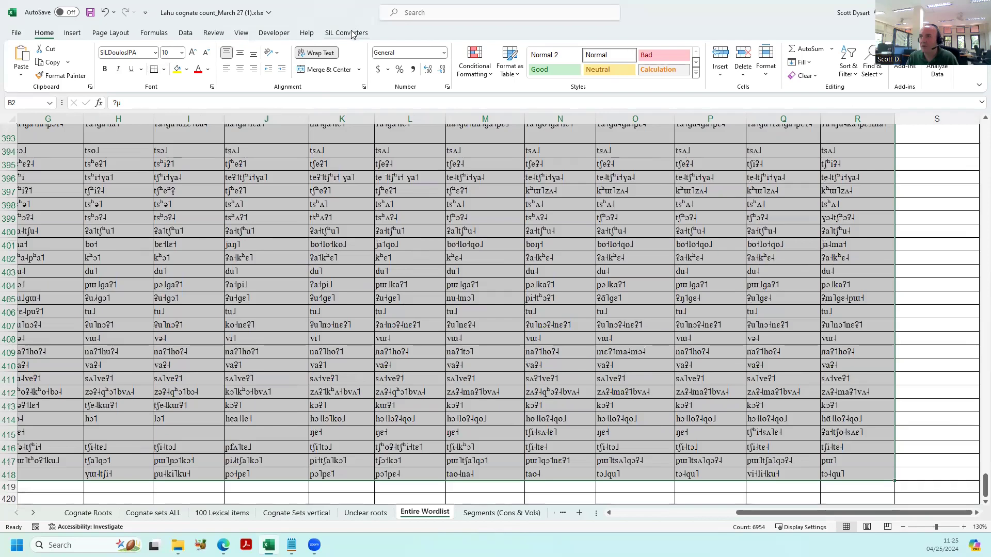
click(353, 34)
click(28, 70)
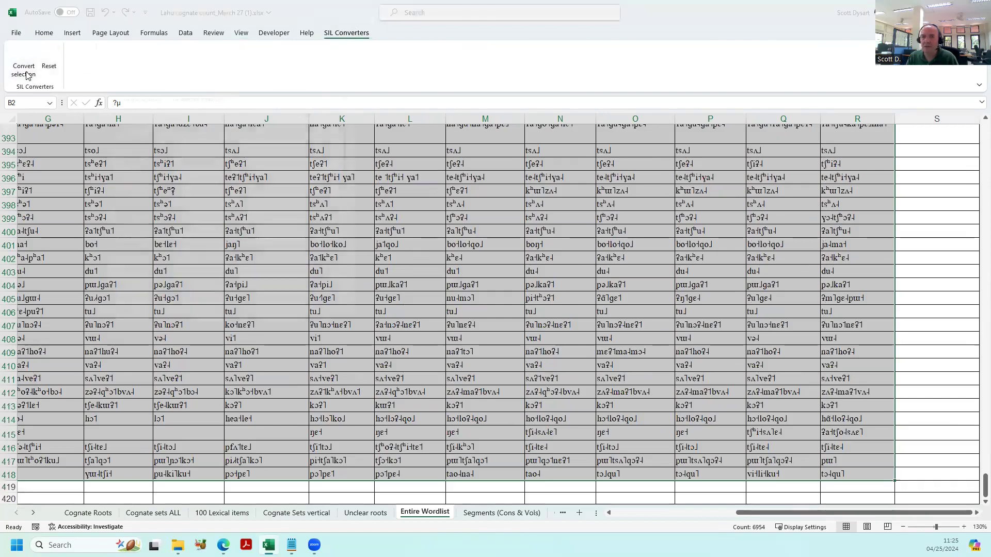
drag(360, 127, 355, 202)
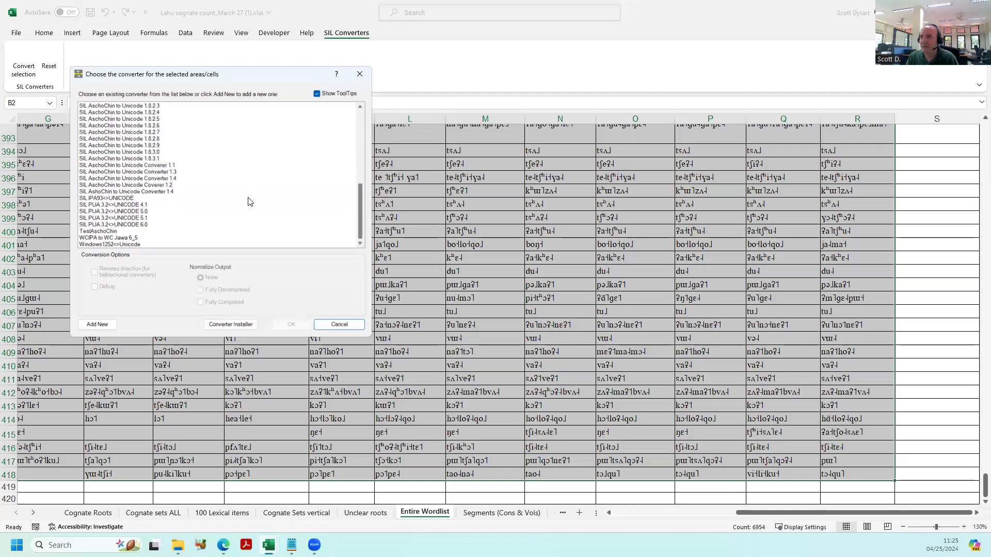
click(100, 199)
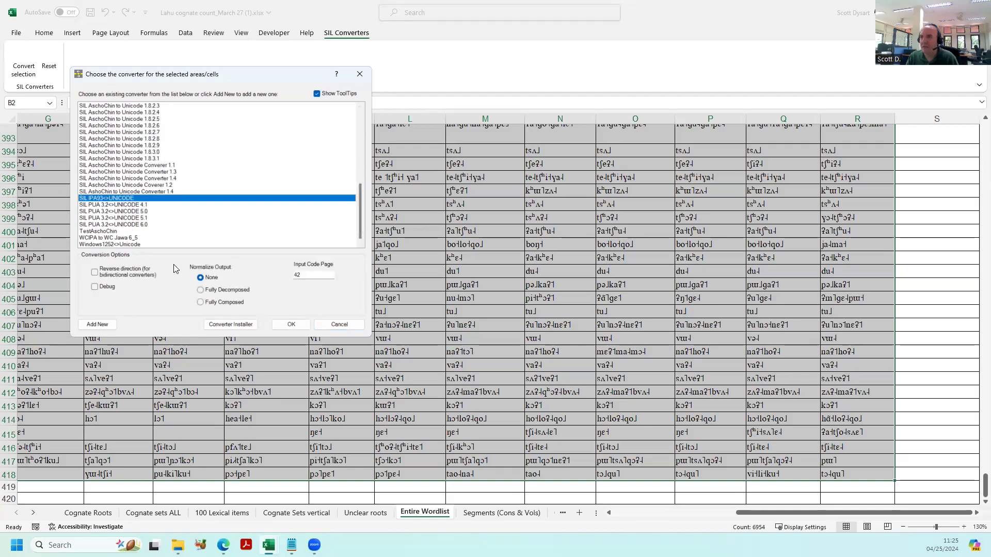
click(291, 324)
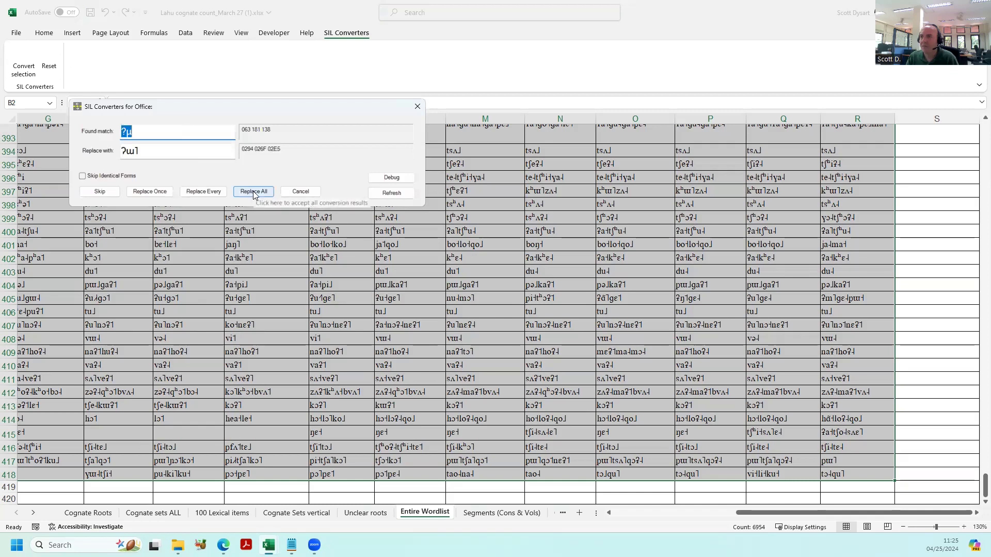
click(253, 190)
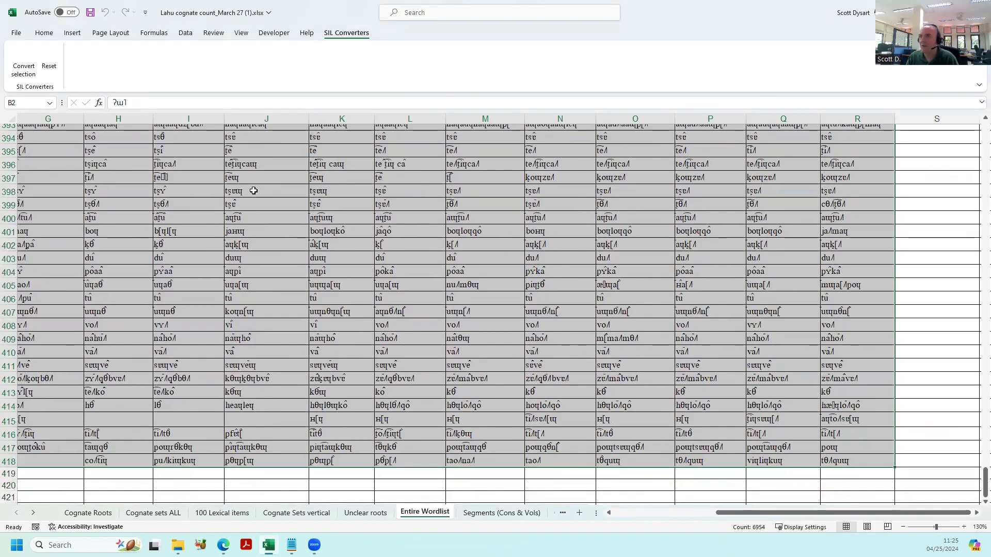
click(46, 33)
click(90, 12)
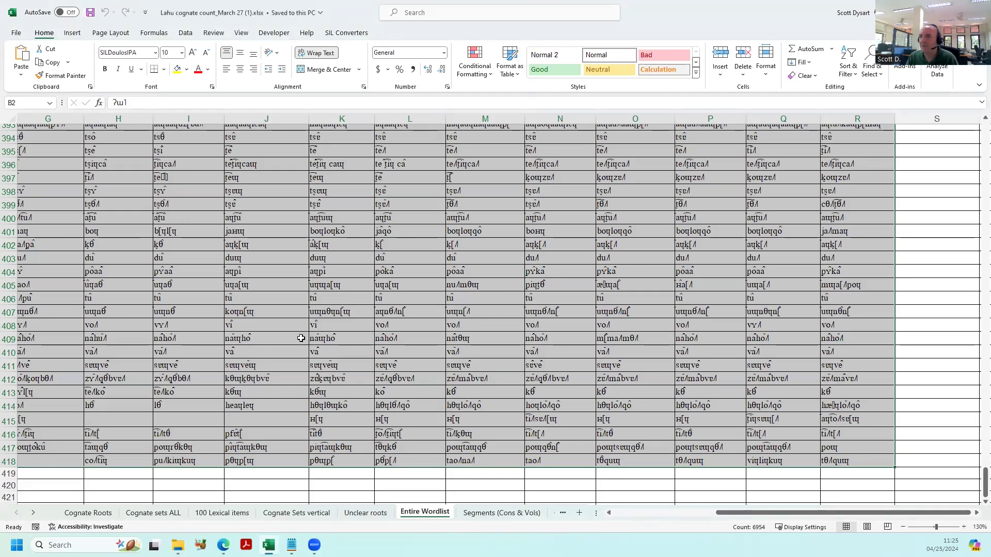